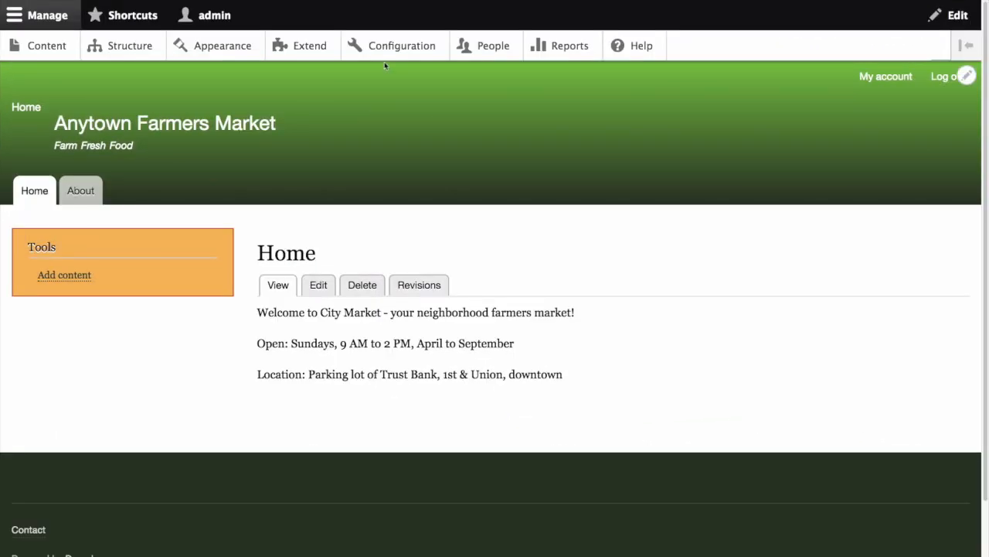
Add a new user role named Vendor from the Roles page and save it.
click(483, 48)
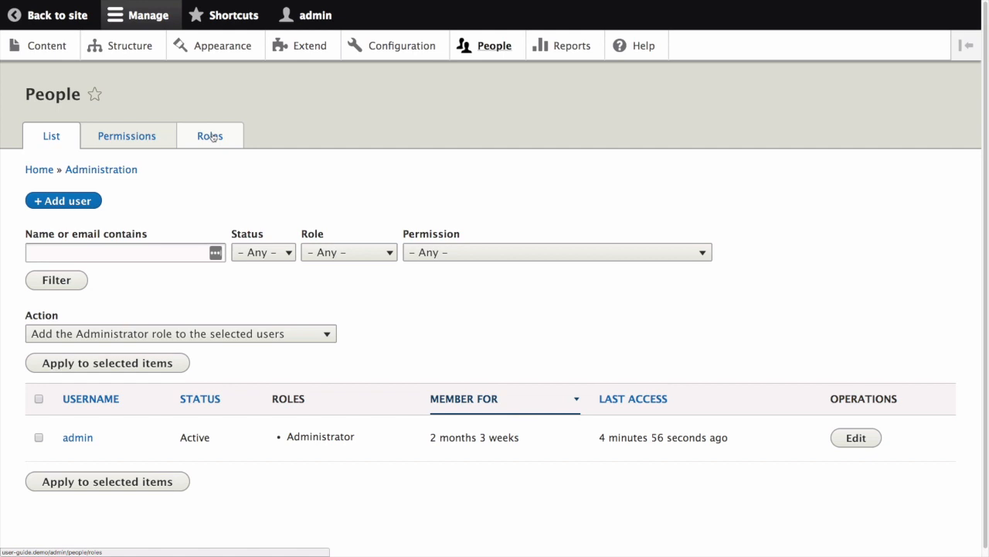
click(210, 135)
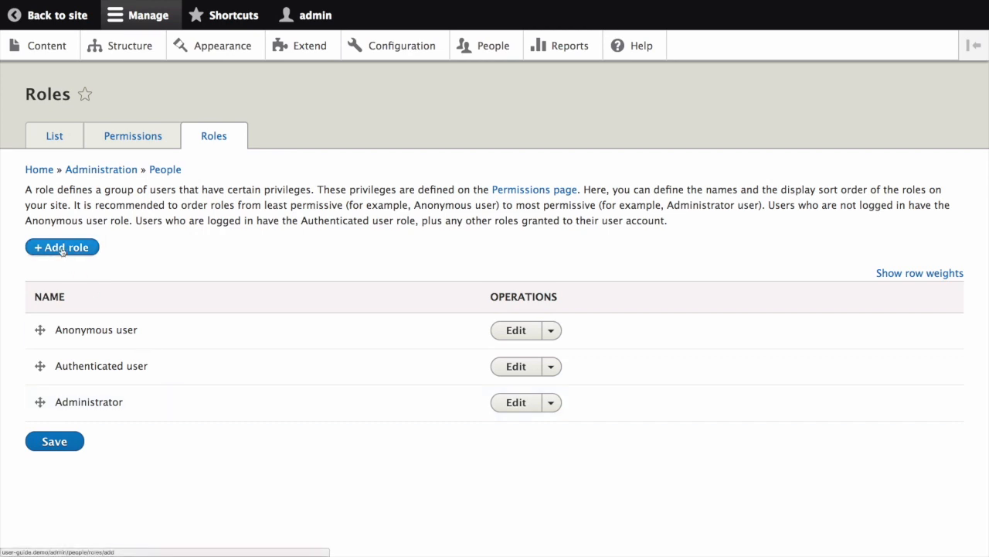
click(63, 248)
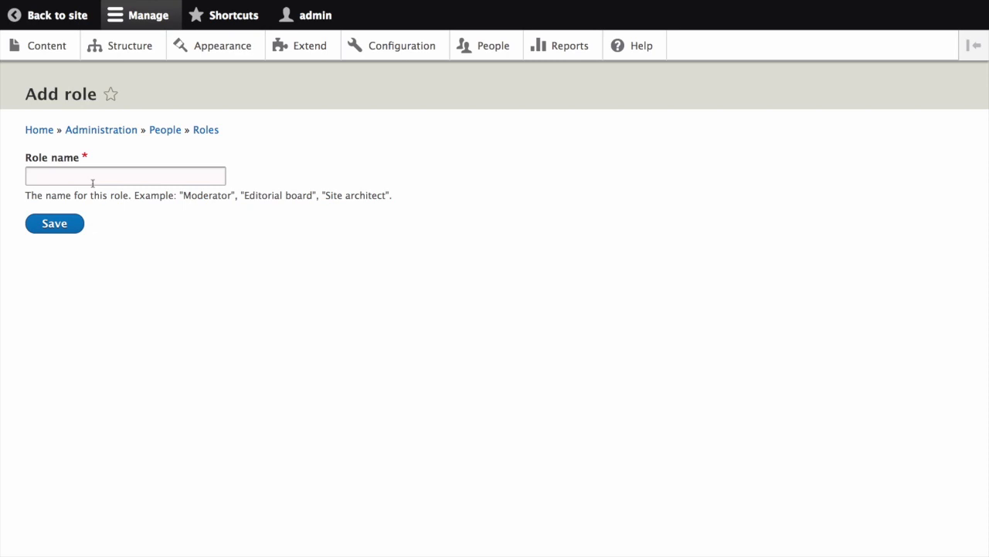
click(92, 178)
text(Vendor)
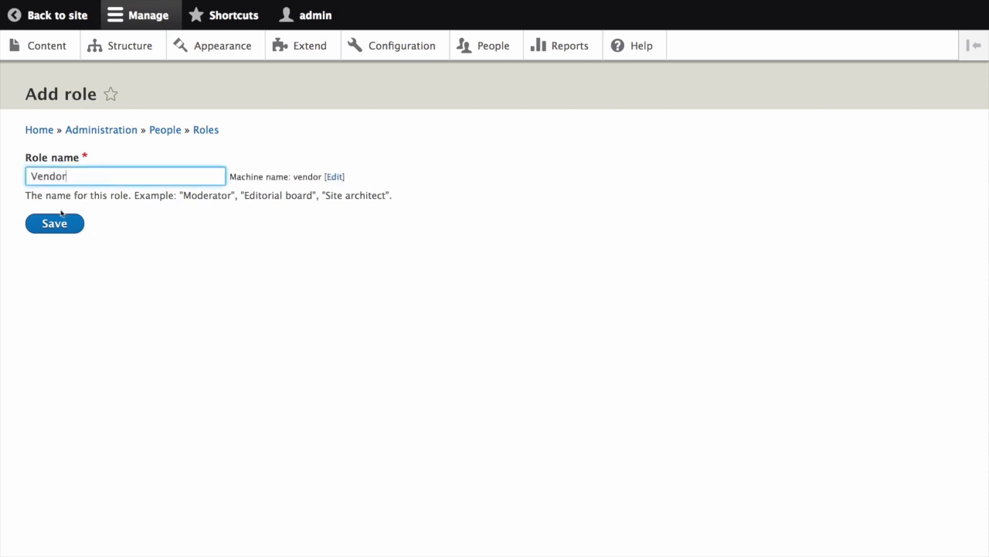
click(54, 223)
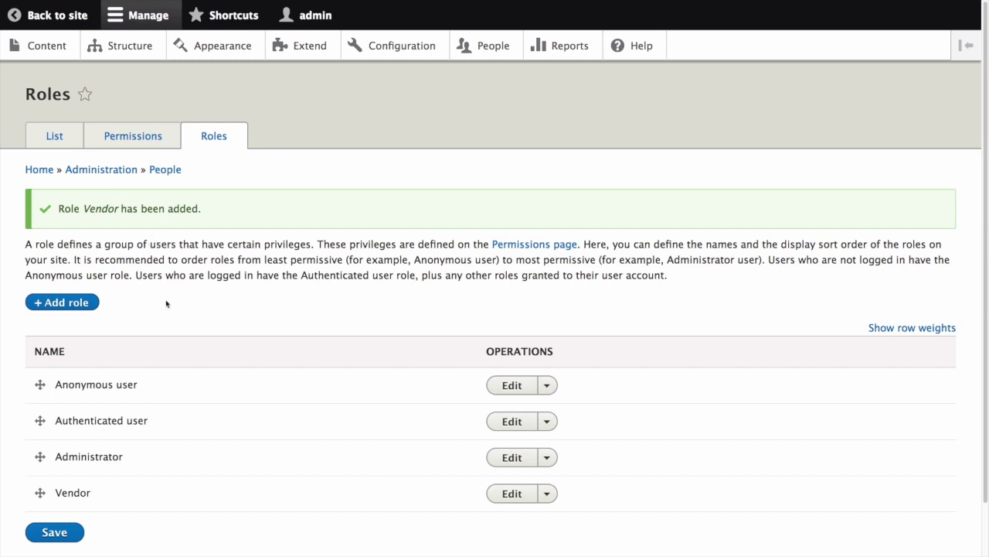
scroll(168, 306, down, 1)
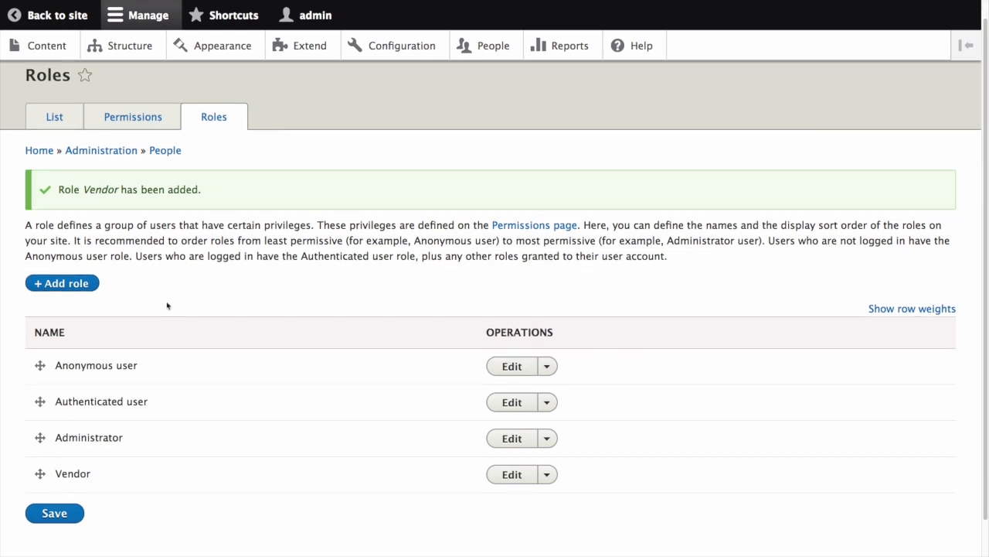